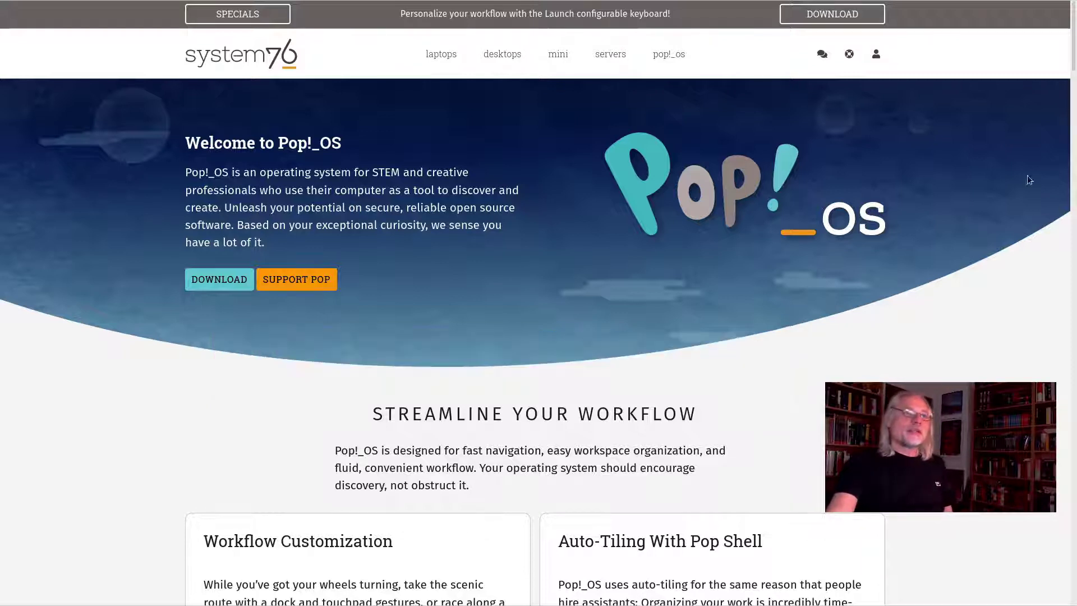
Download the Pop!_OS ISO from the System76 website
click(838, 13)
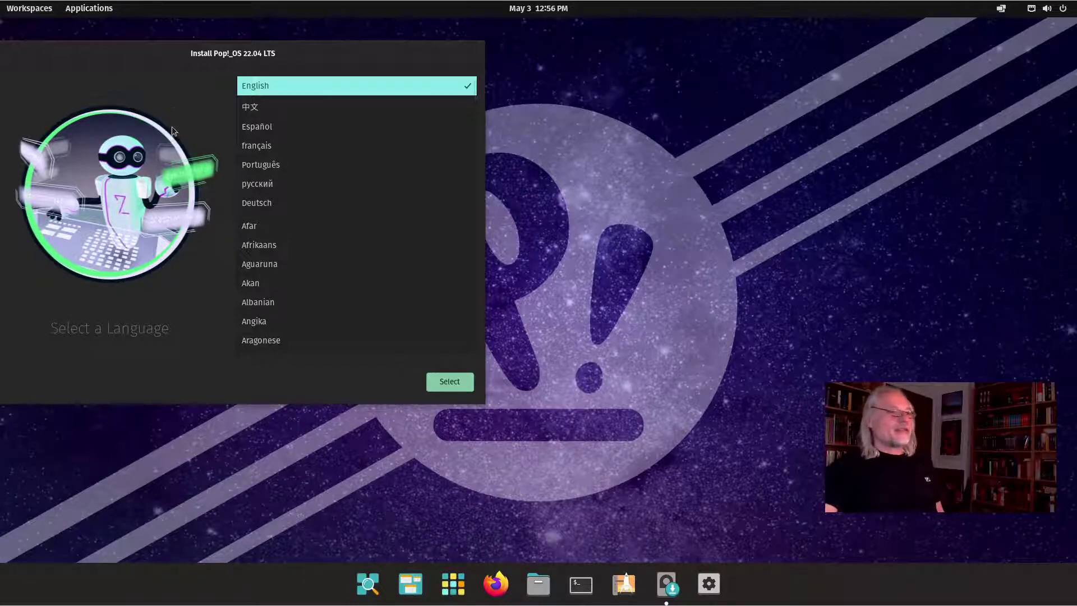
Choose English with the United States region and accept the English (US) keyboard layout
drag(197, 52, 237, 61)
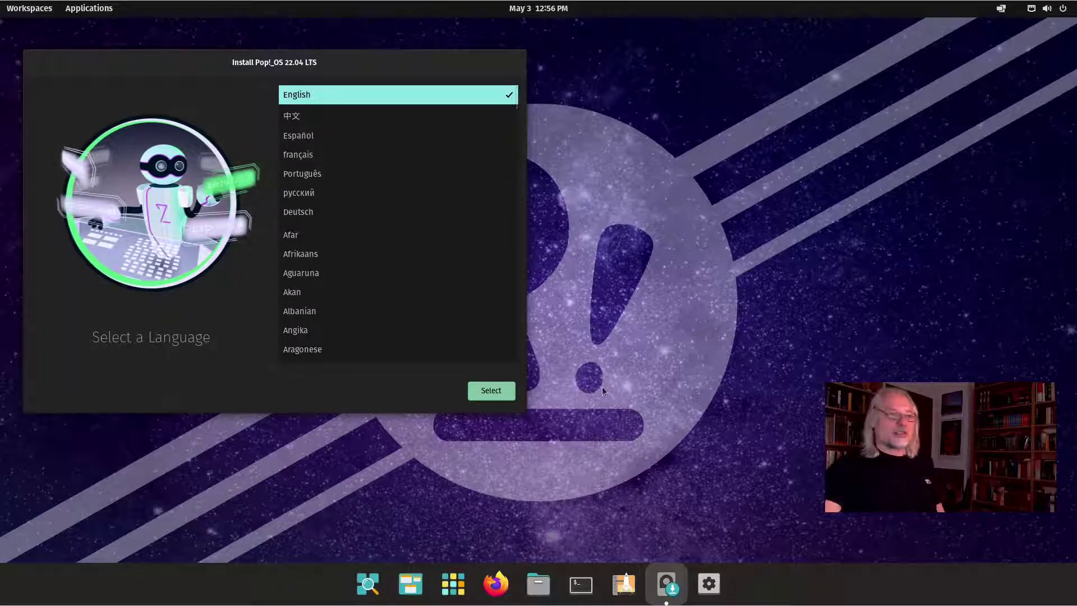
click(490, 390)
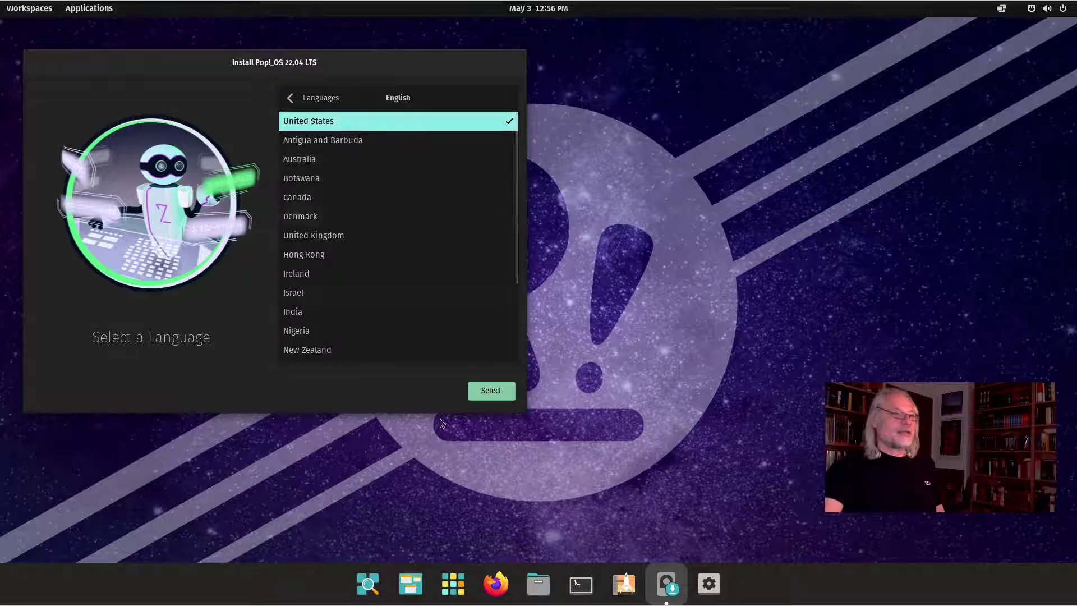
click(491, 390)
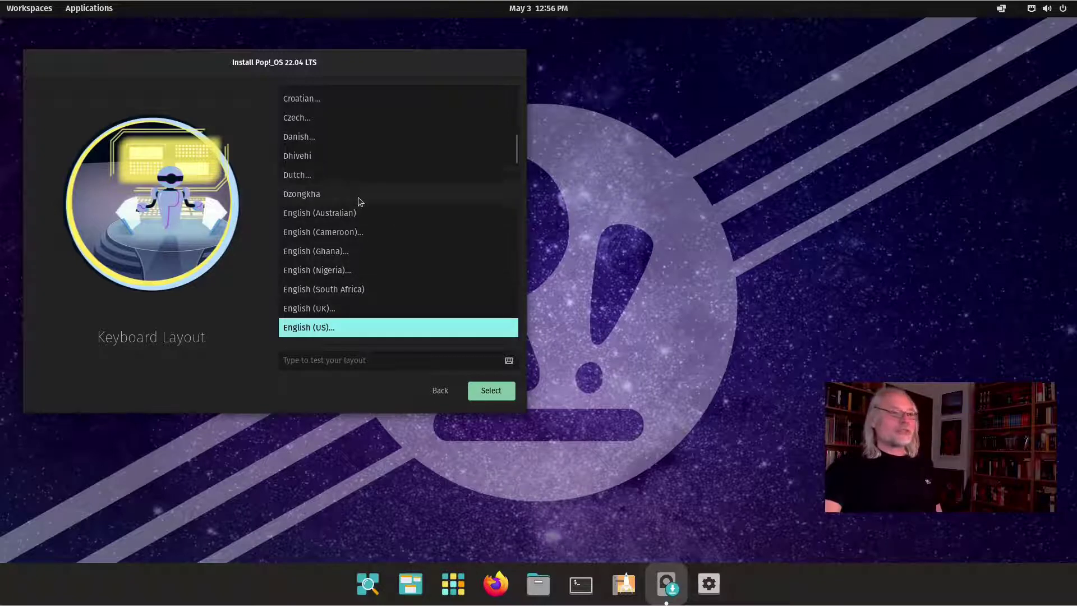
scroll(358, 252, down, 3)
scroll(357, 253, down, 3)
scroll(354, 295, down, 2)
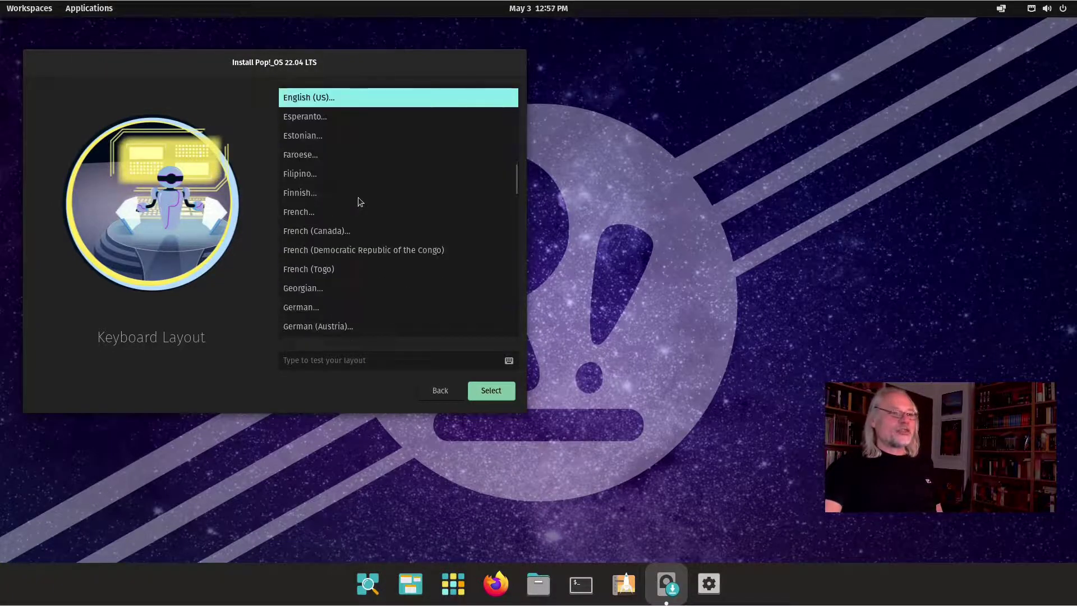
key(Return)
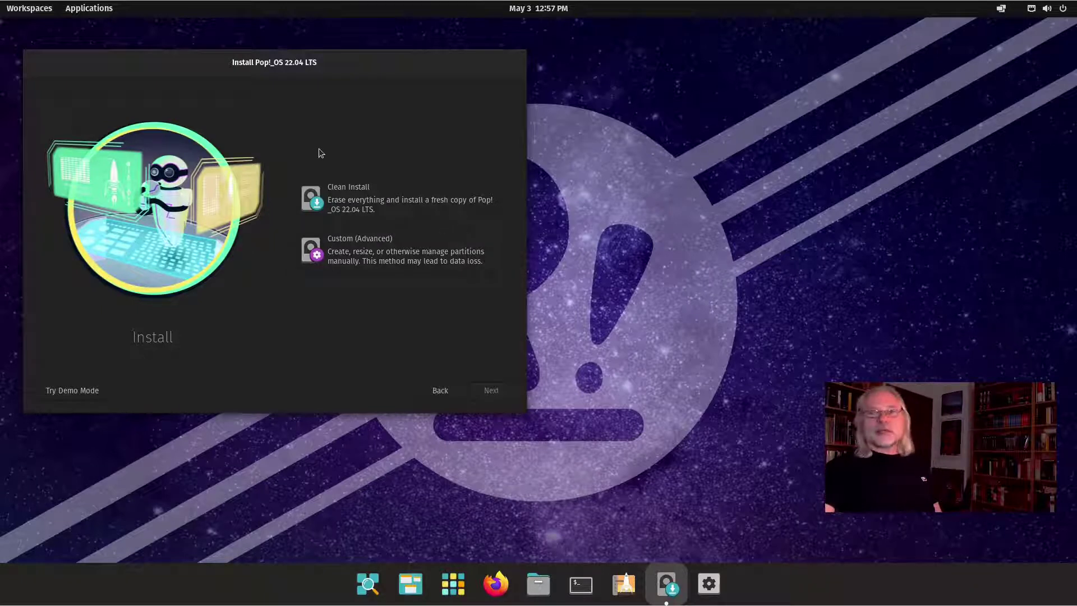
Choose Clean Install and target the ATA VBOX HARDDISK drive for erasing
click(357, 192)
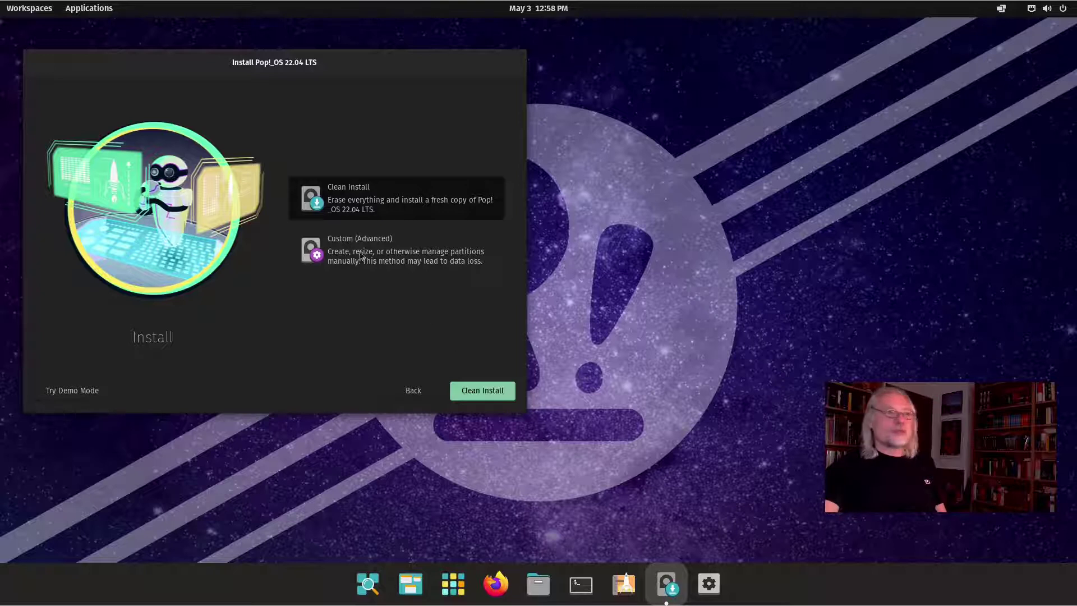
click(486, 393)
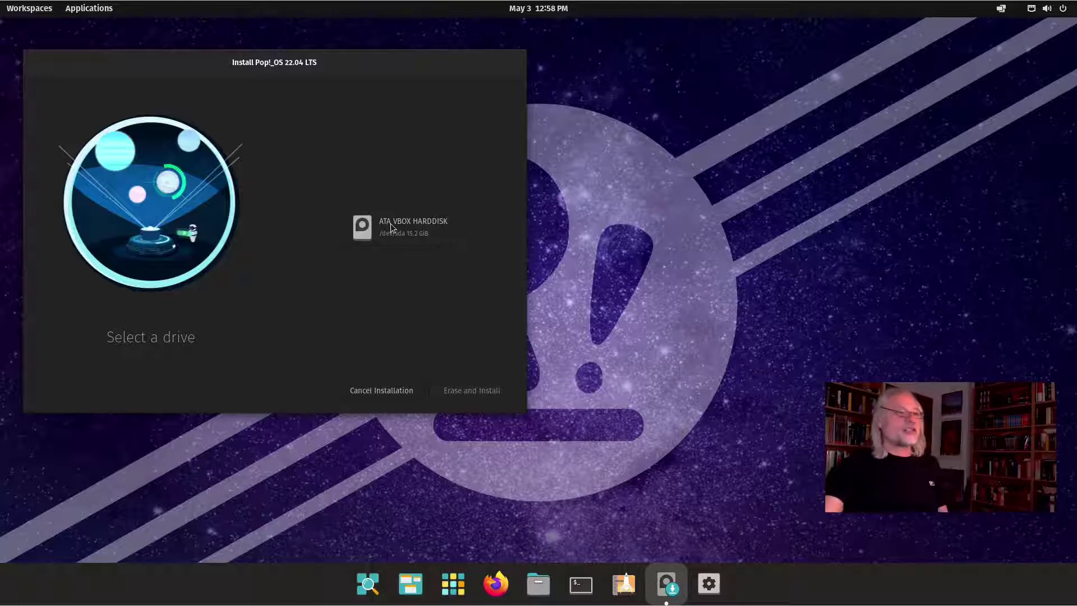
click(425, 229)
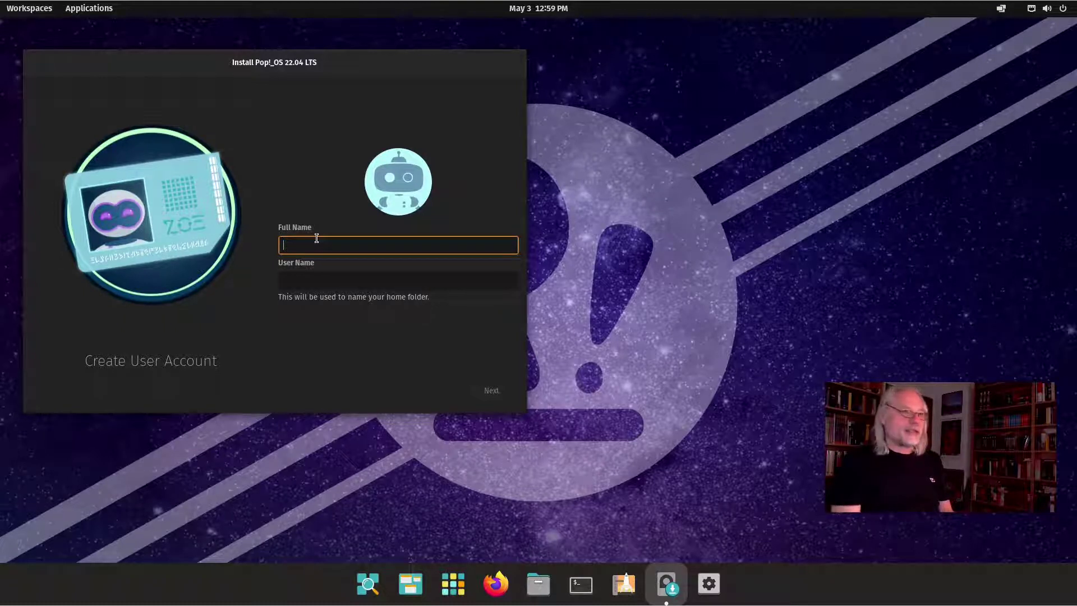
text(joe)
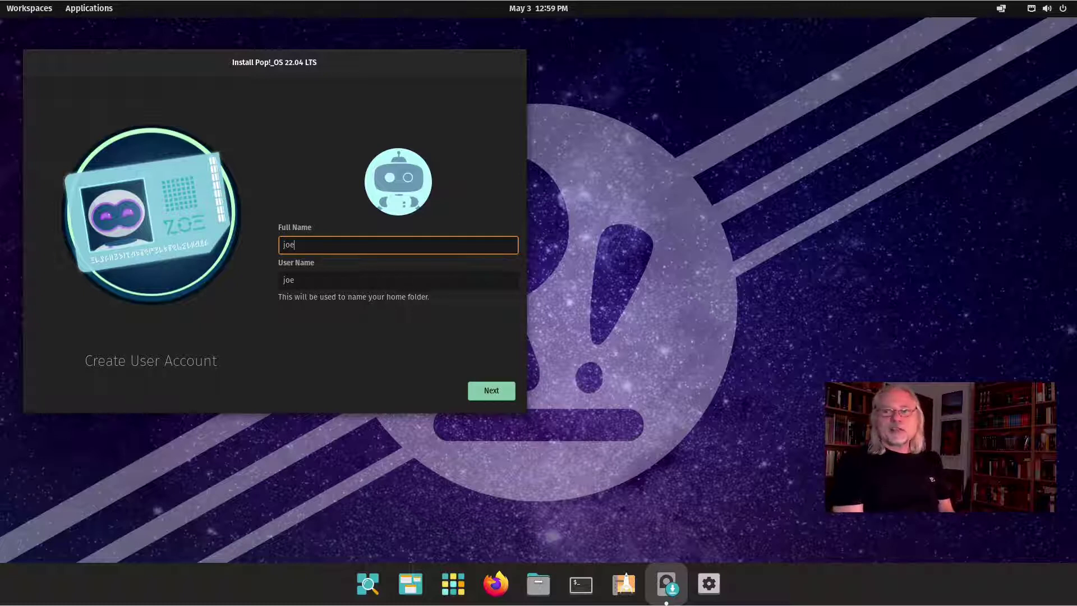
Enter the account's full name, then enter the password and confirm it
key(Return)
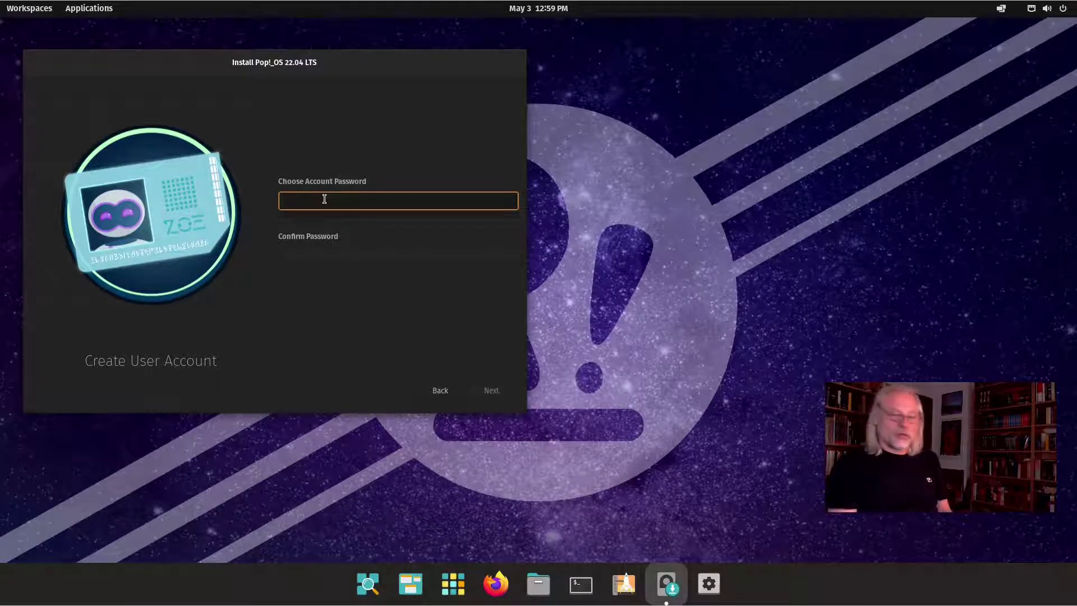
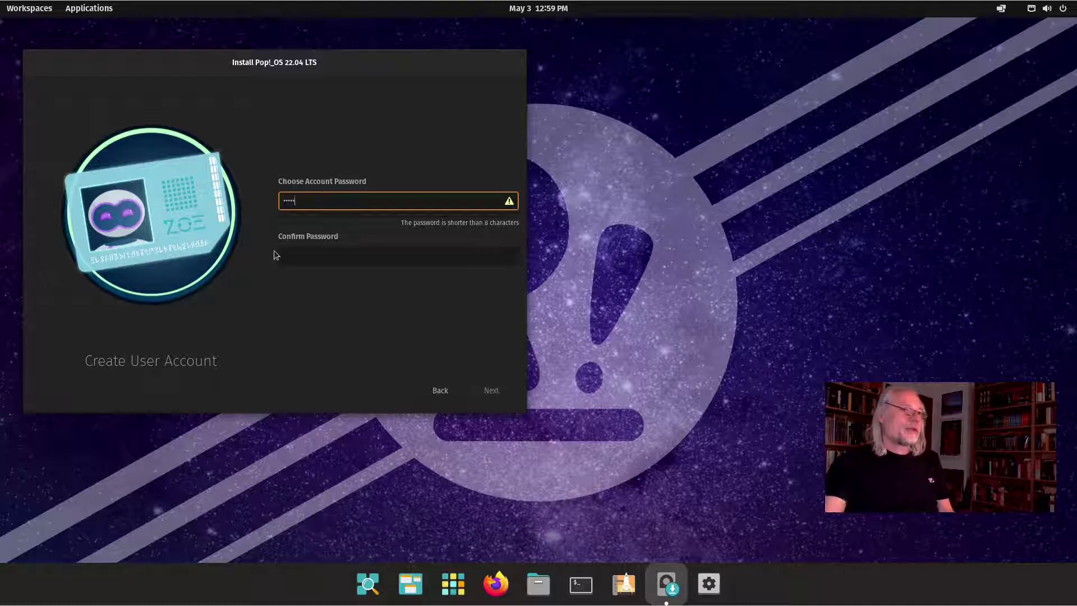
click(296, 255)
text(joe)
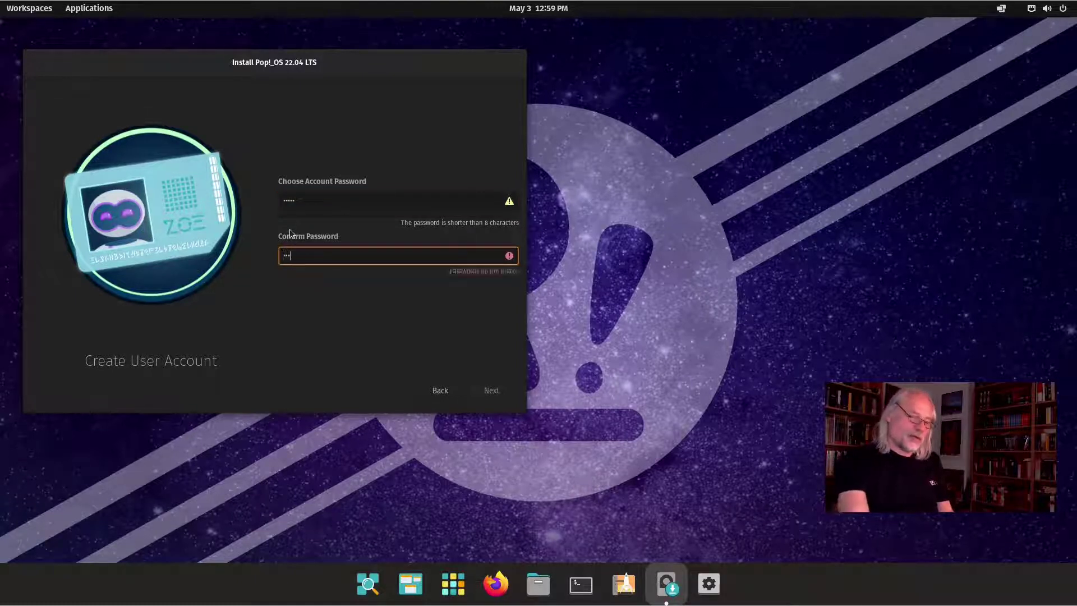
text(p)
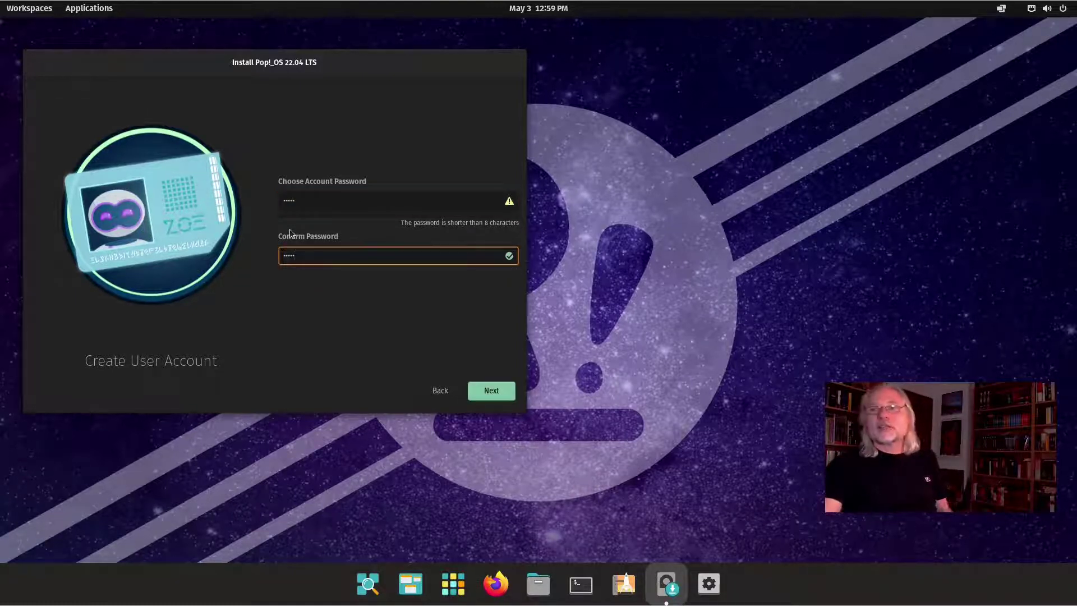
click(494, 390)
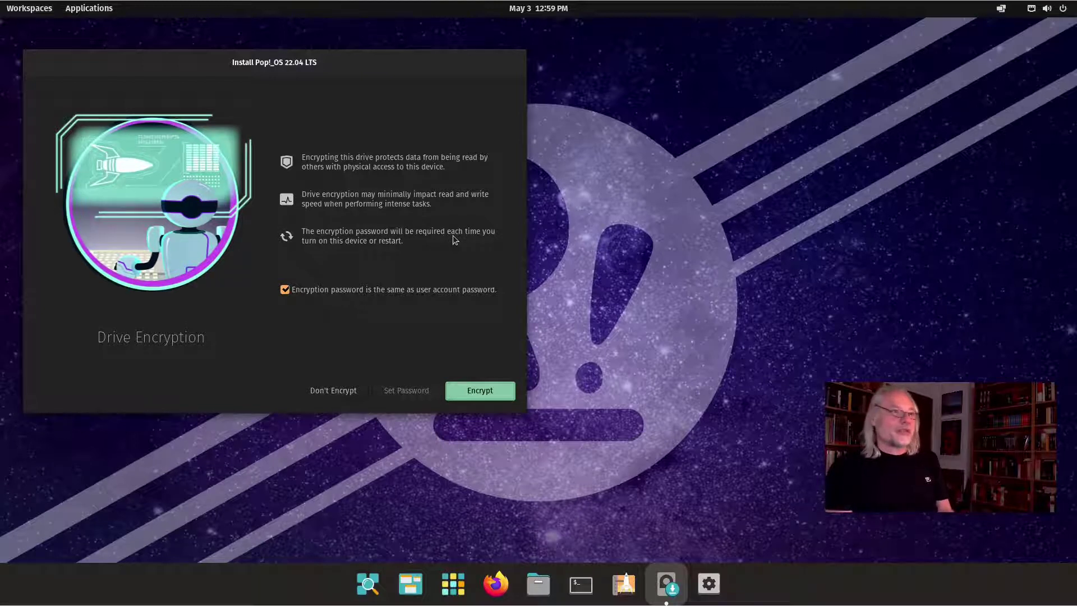
click(465, 290)
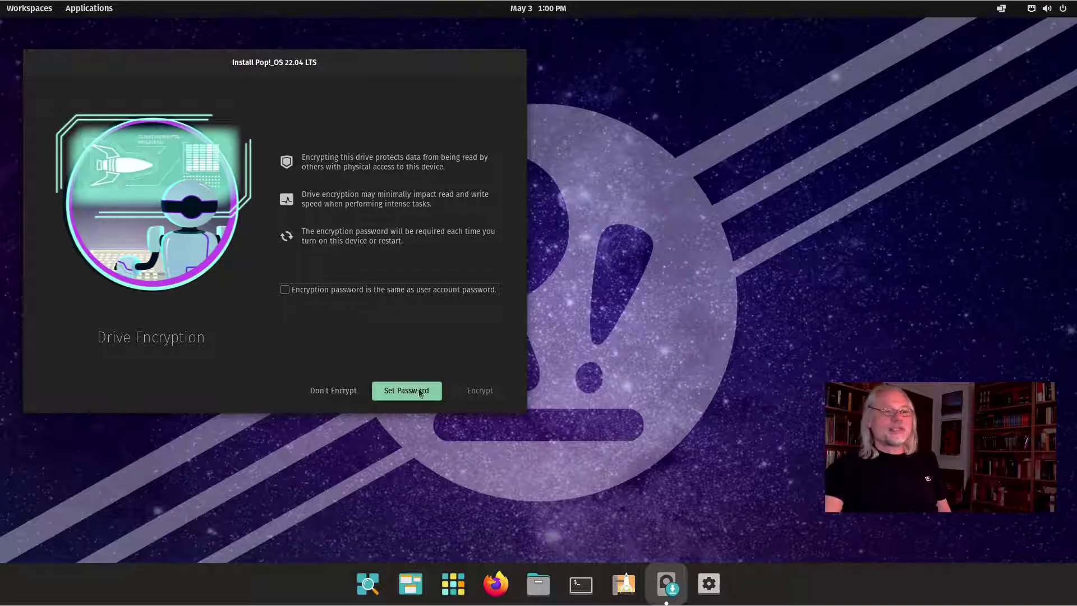
Tick 'Encryption password is the same as user account password' on the Drive Encryption page
click(286, 291)
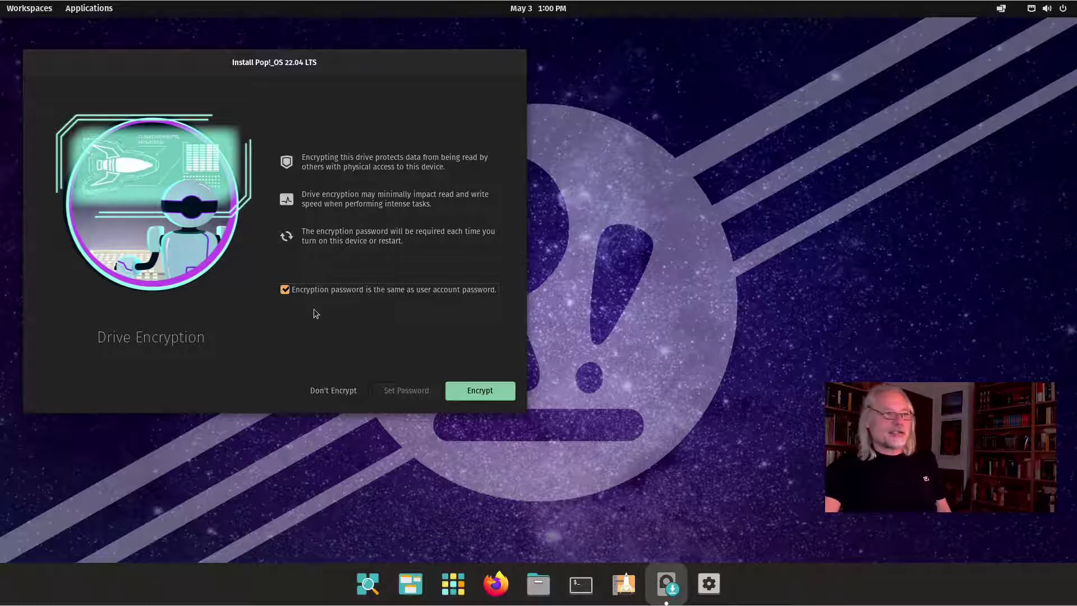
click(286, 290)
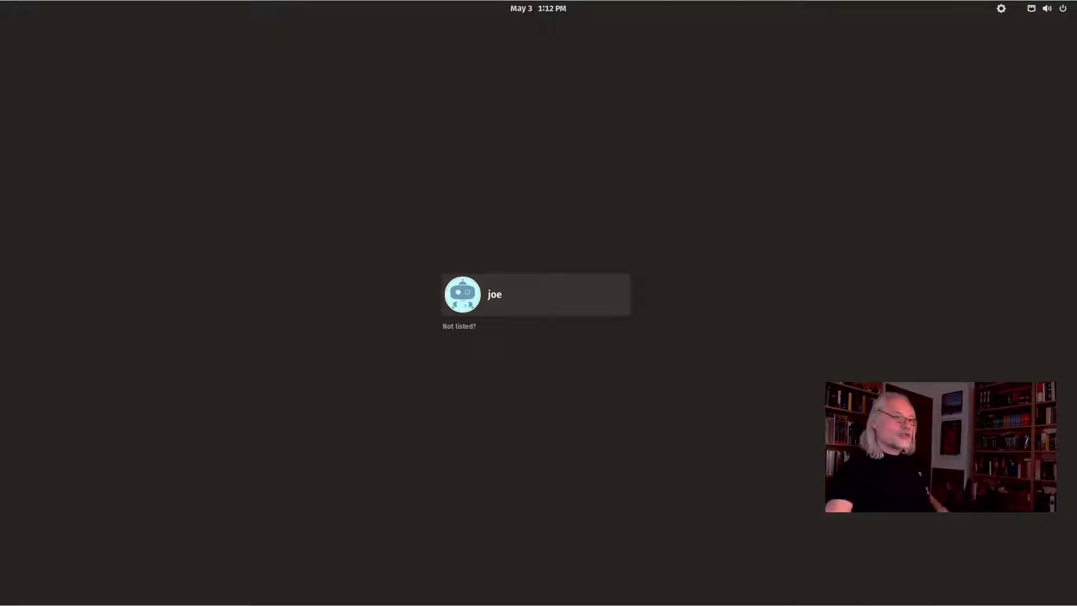
Sign in on the new user's tile with the account password
click(502, 290)
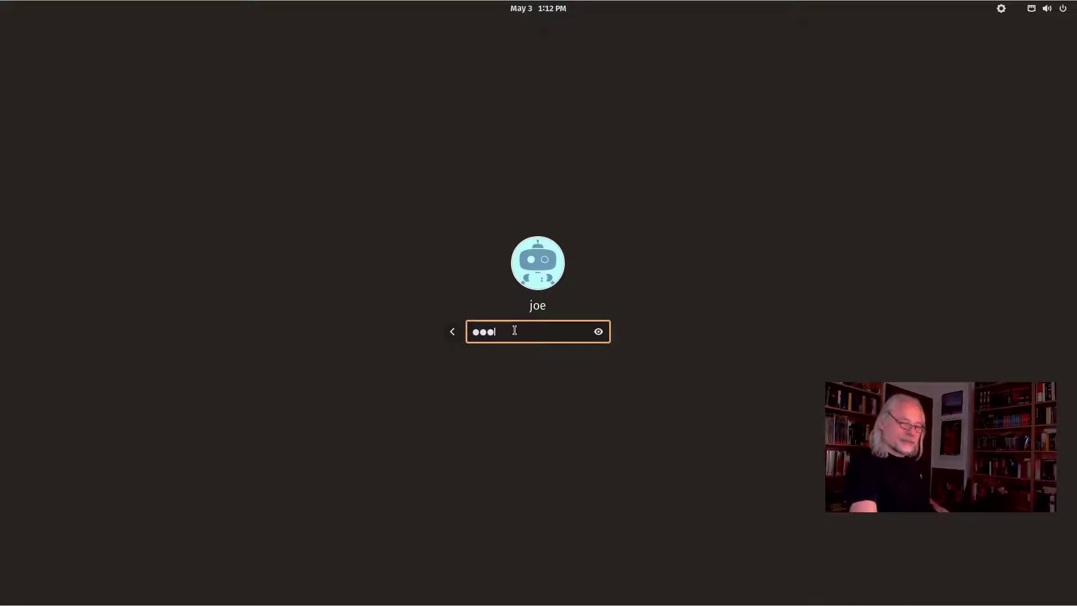
text(••)
key(Return)
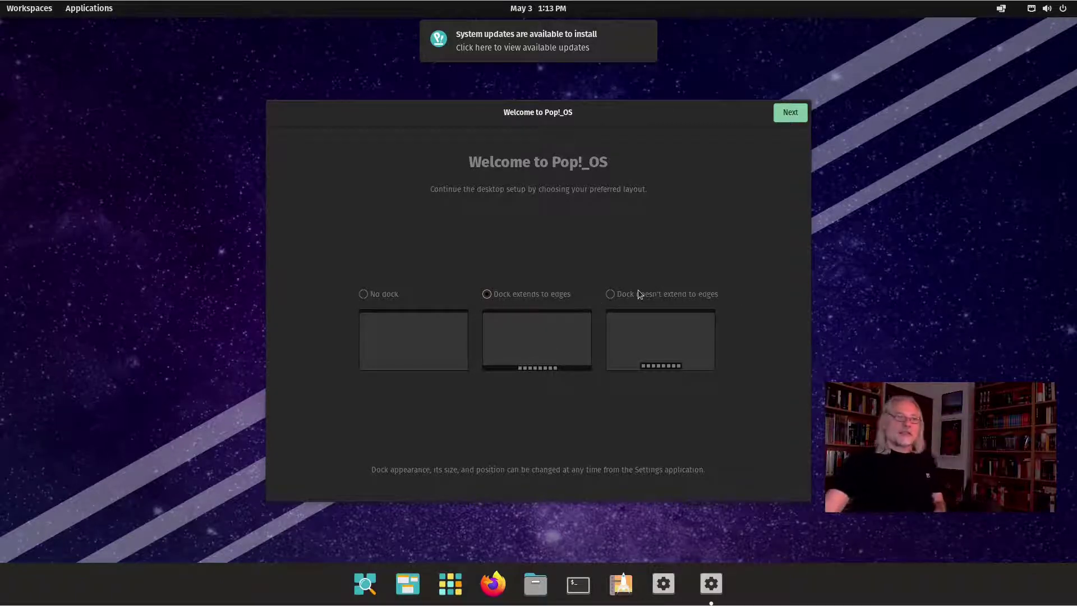
Choose the dock layout that extends to the screen edges
click(609, 295)
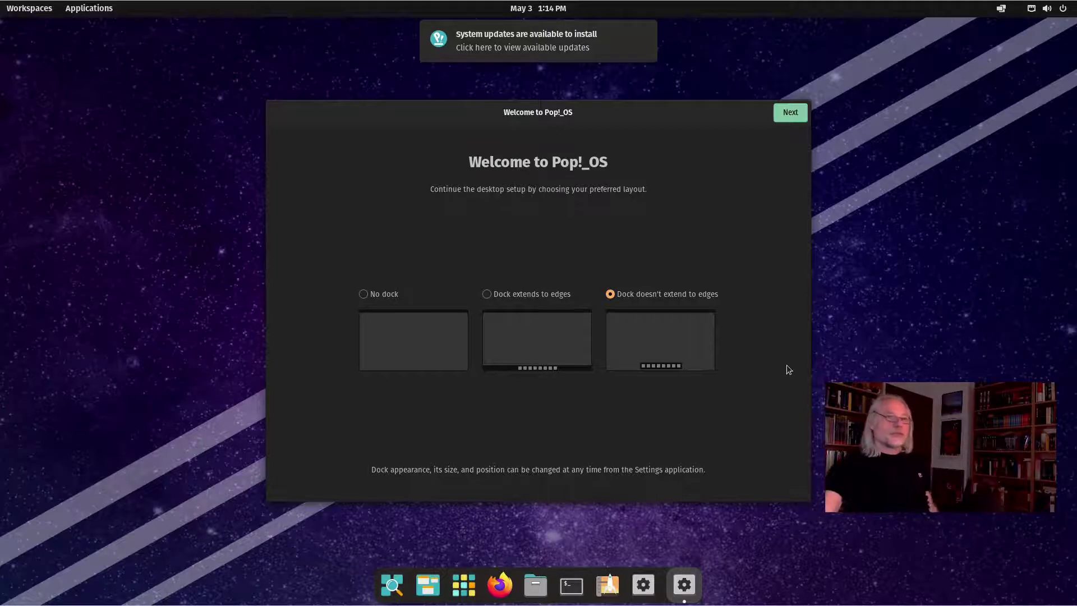
click(509, 294)
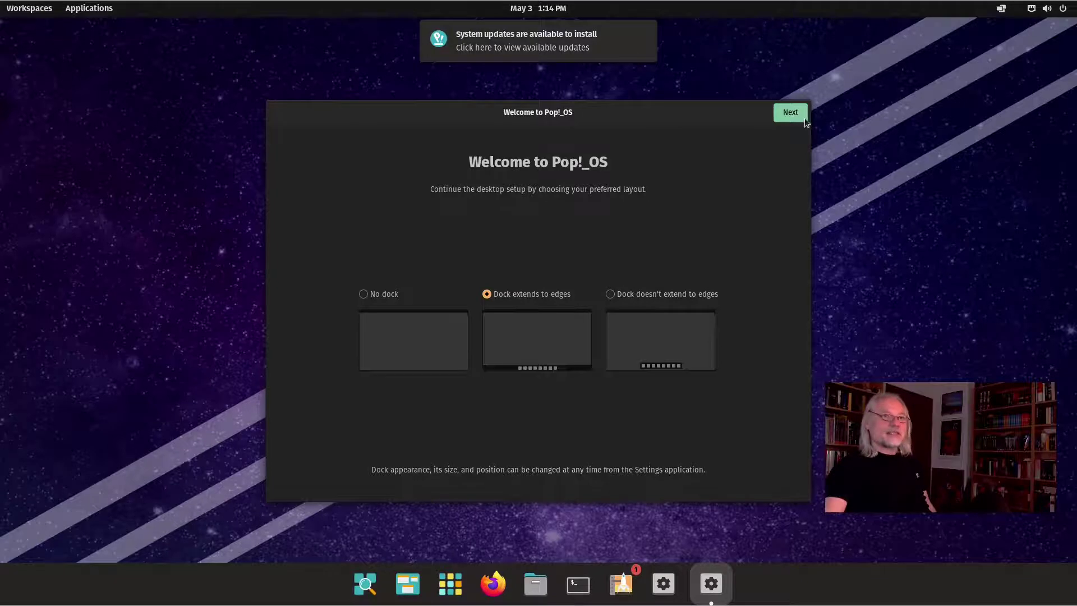
click(792, 114)
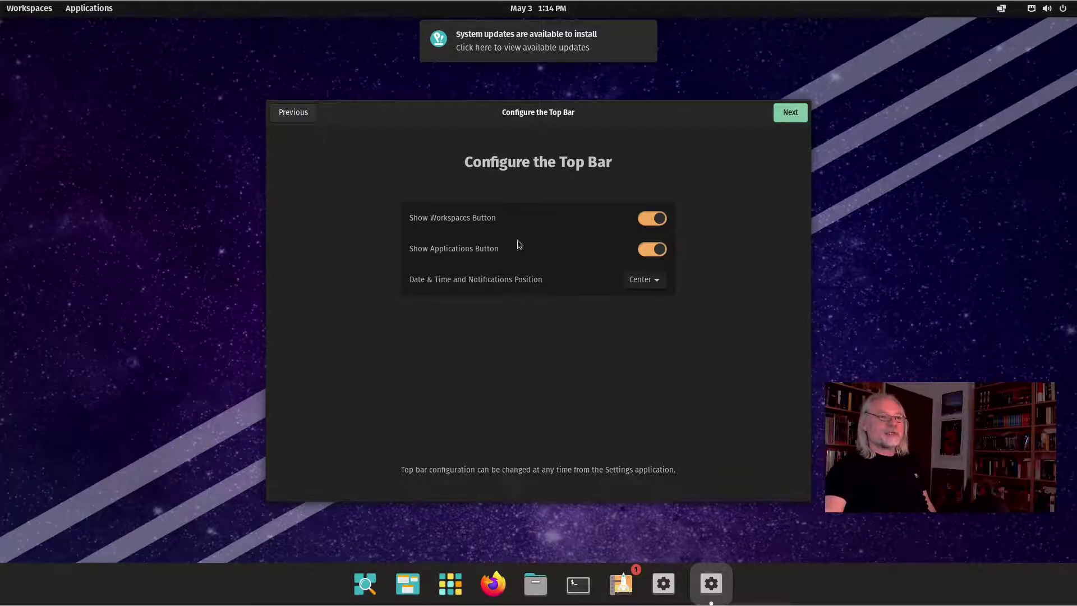
Keep the default top bar, the Dark appearance and the privacy settings
click(790, 112)
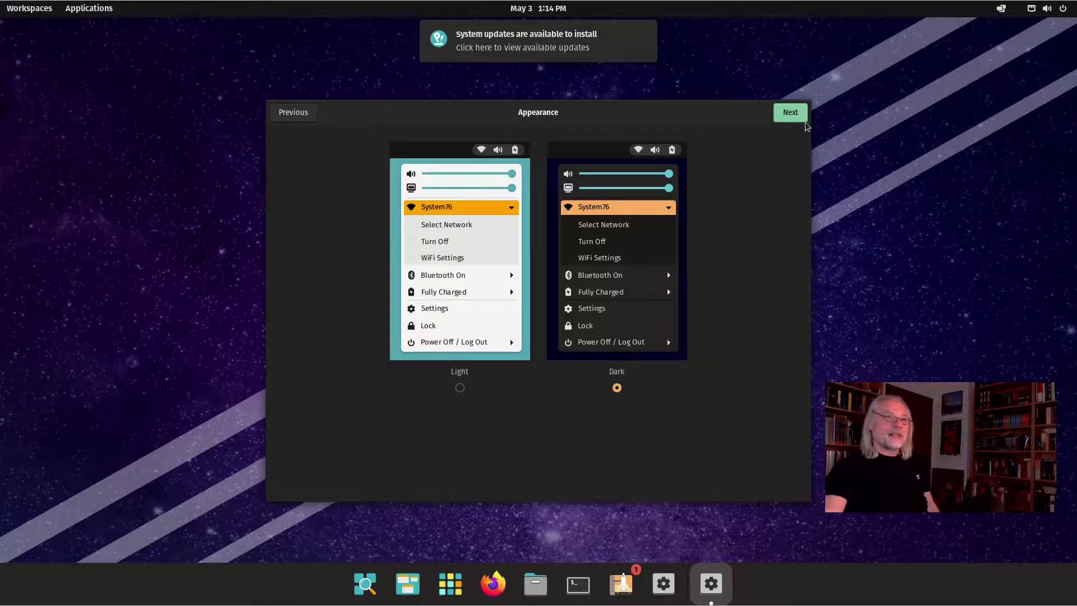
click(791, 112)
click(791, 113)
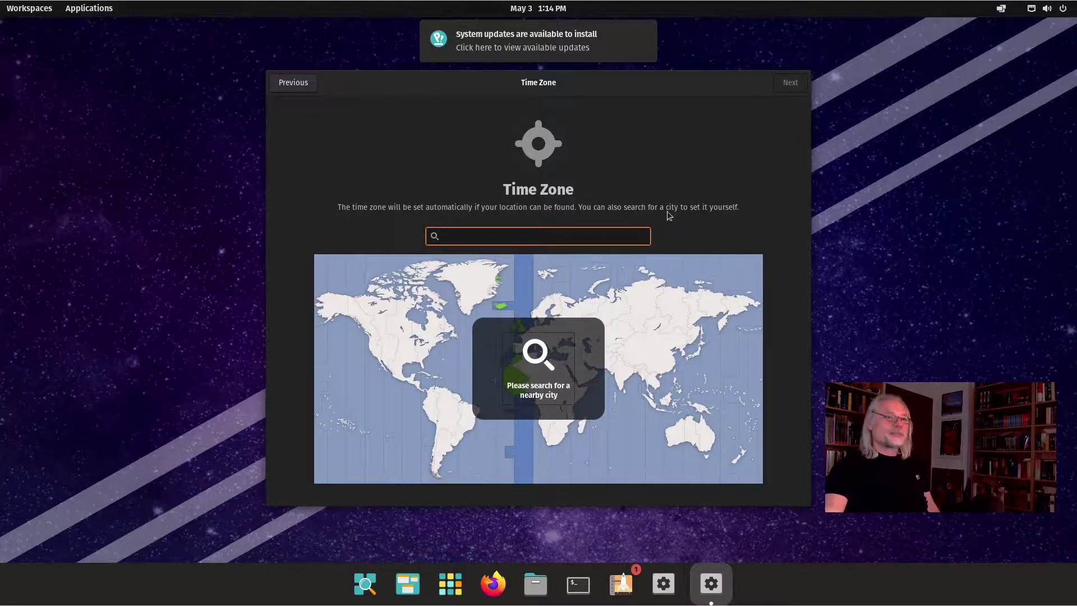
text(berli)
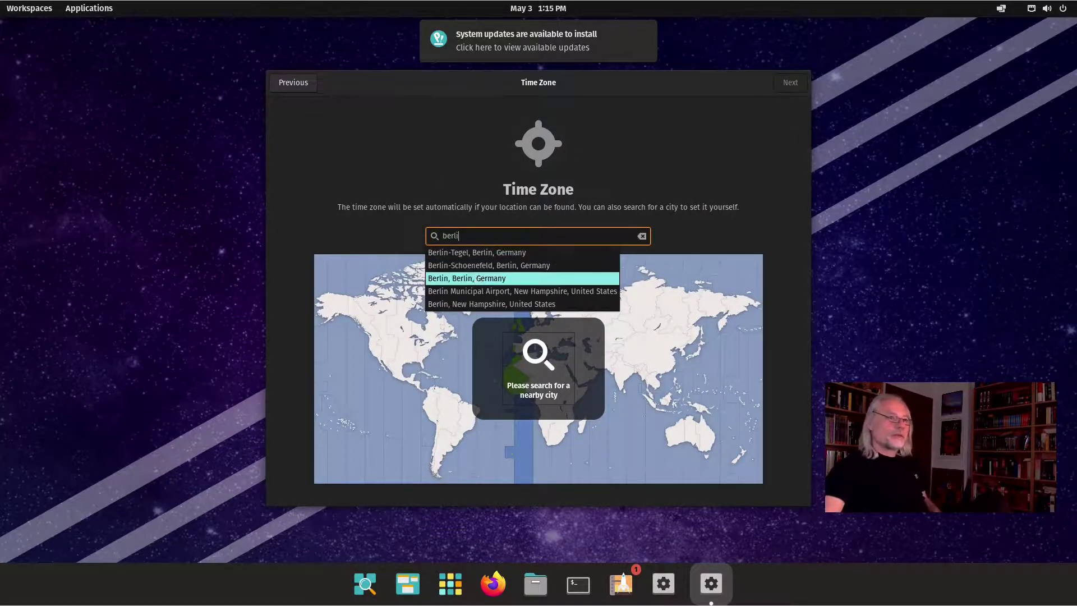
Select Berlin, Germany as the time zone and skip online accounts
click(467, 278)
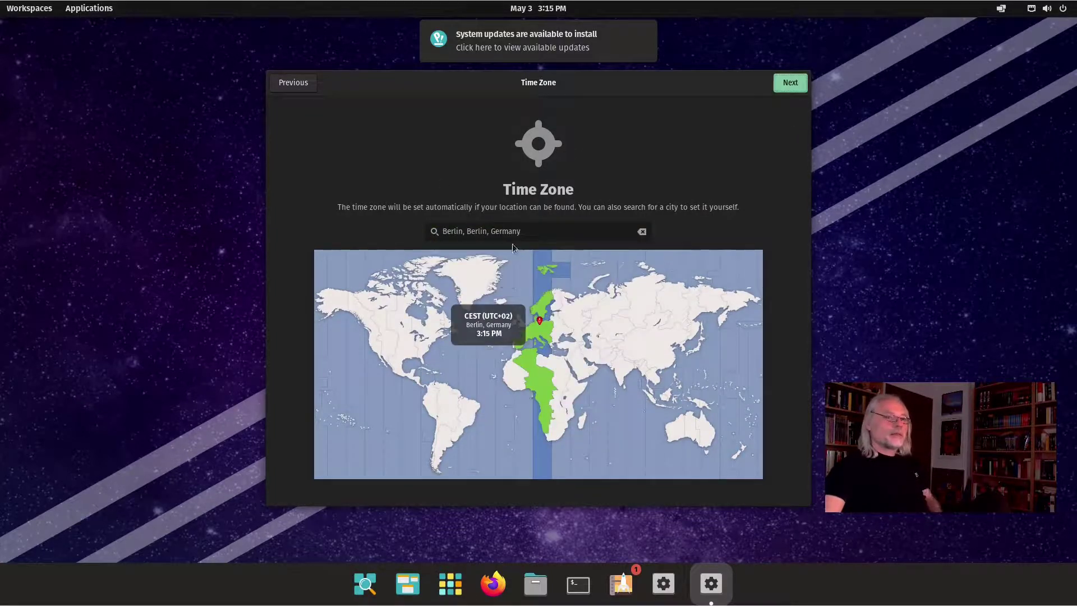
click(791, 81)
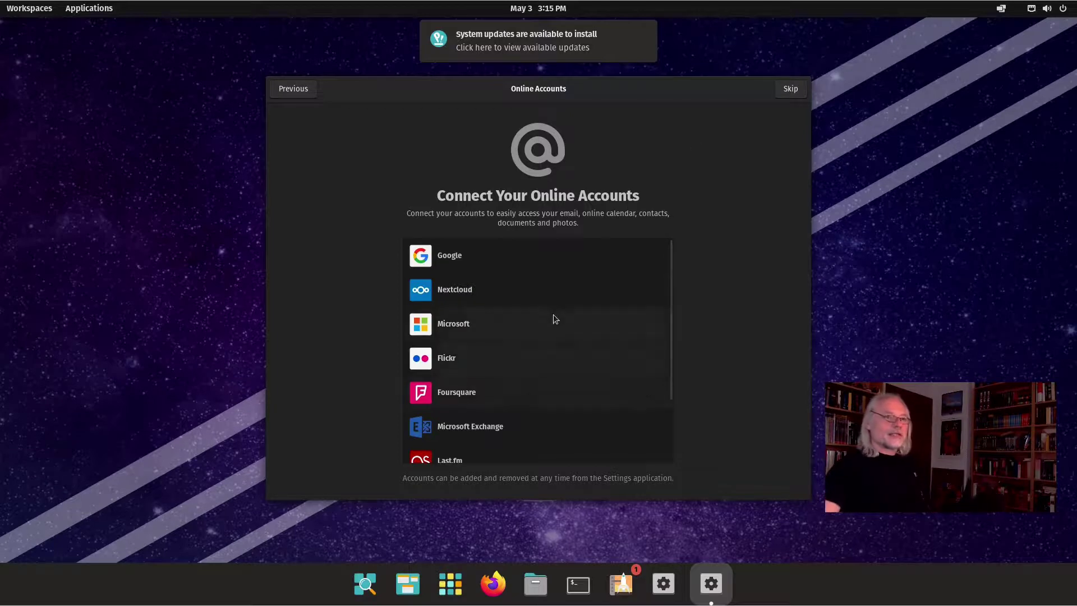
scroll(553, 318, down, 1)
scroll(554, 316, down, 1)
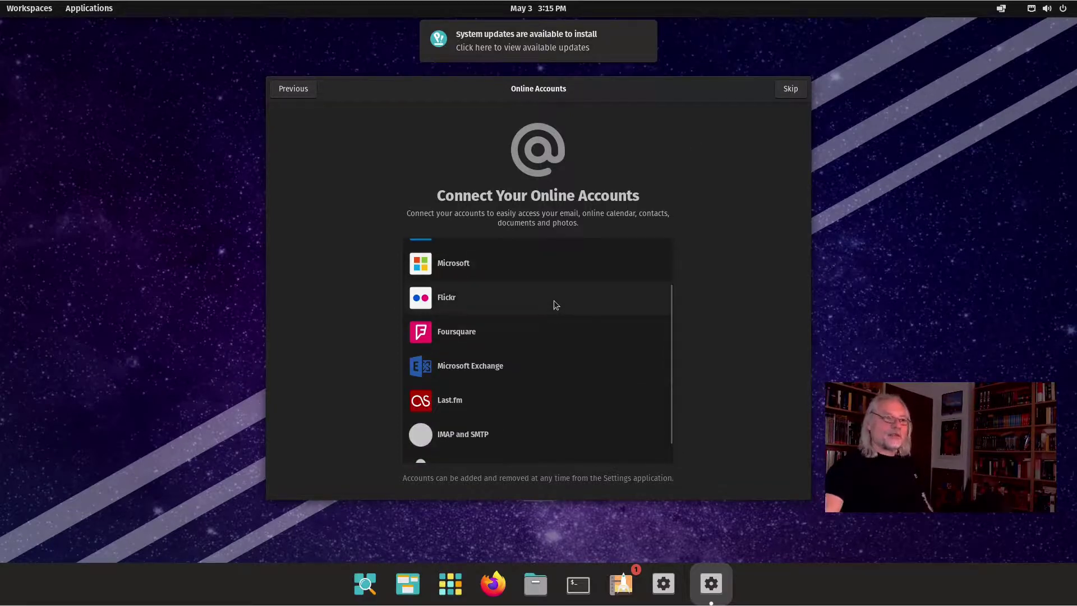
scroll(555, 301, up, 2)
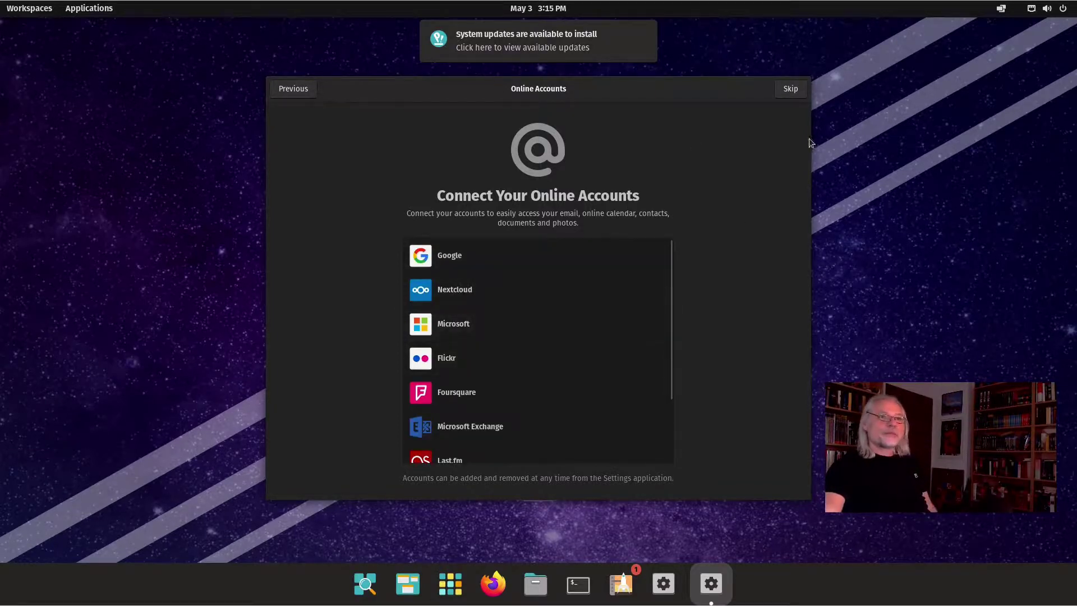
click(791, 89)
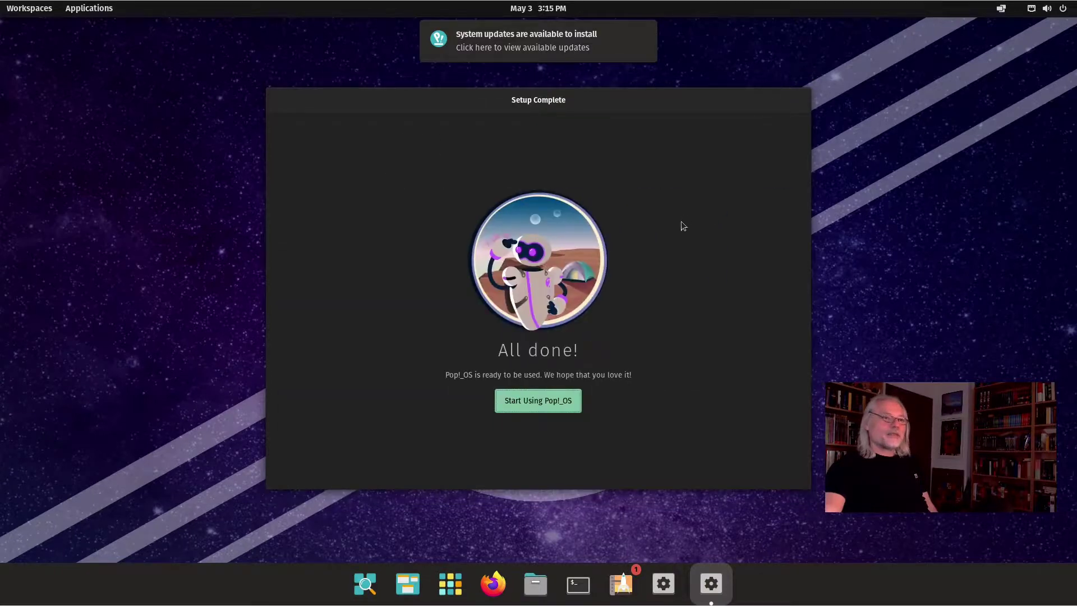
click(542, 404)
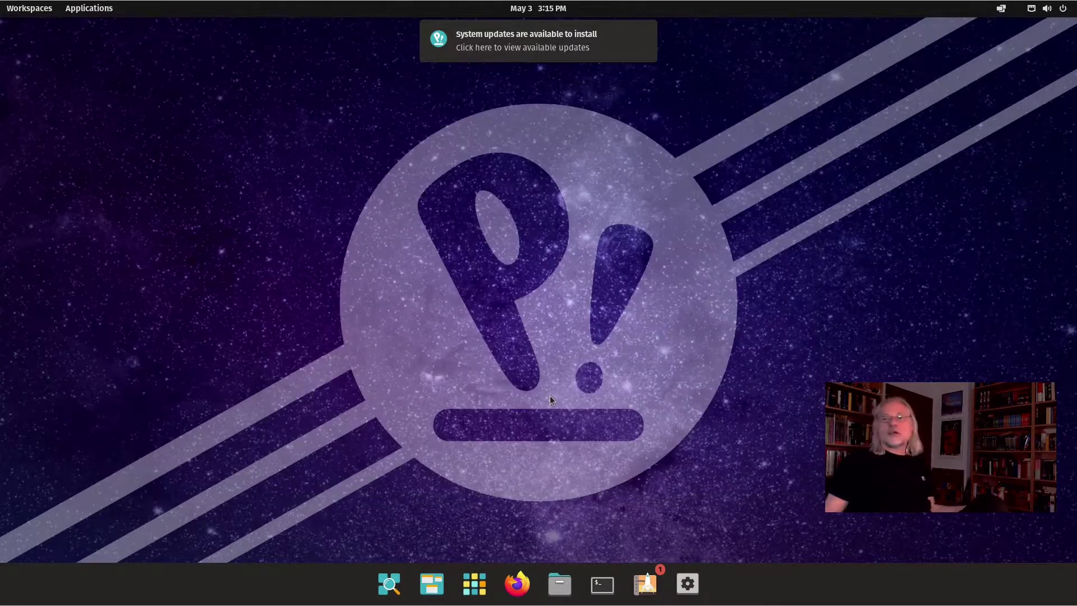